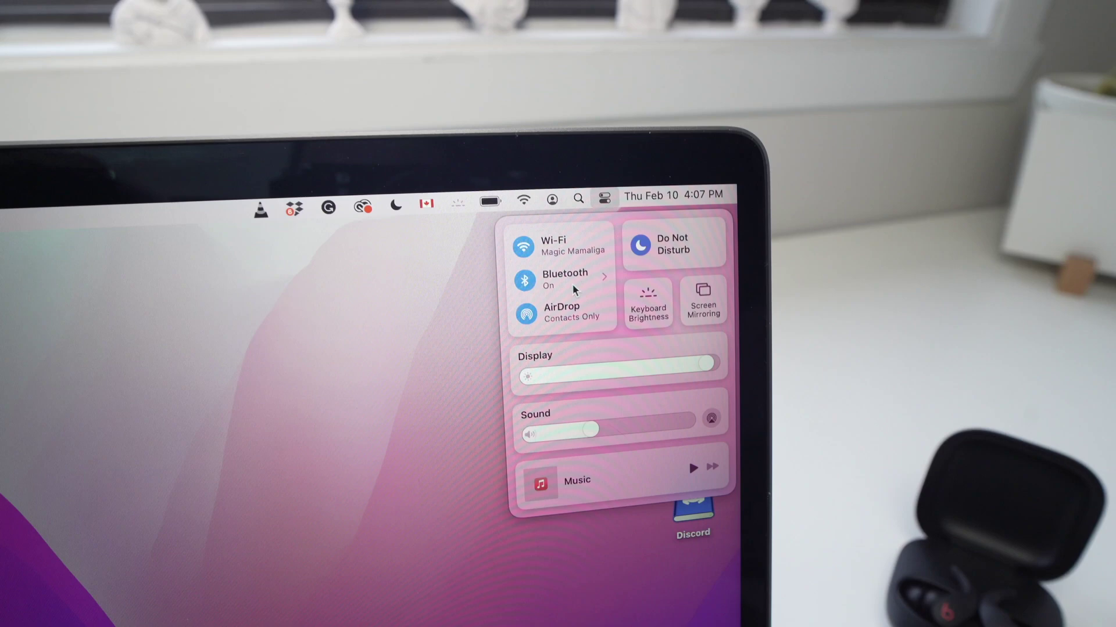
Step: Expand the Bluetooth tile in Control Center to list nearby devices, including Beats Fit Pro
left_click(559, 276)
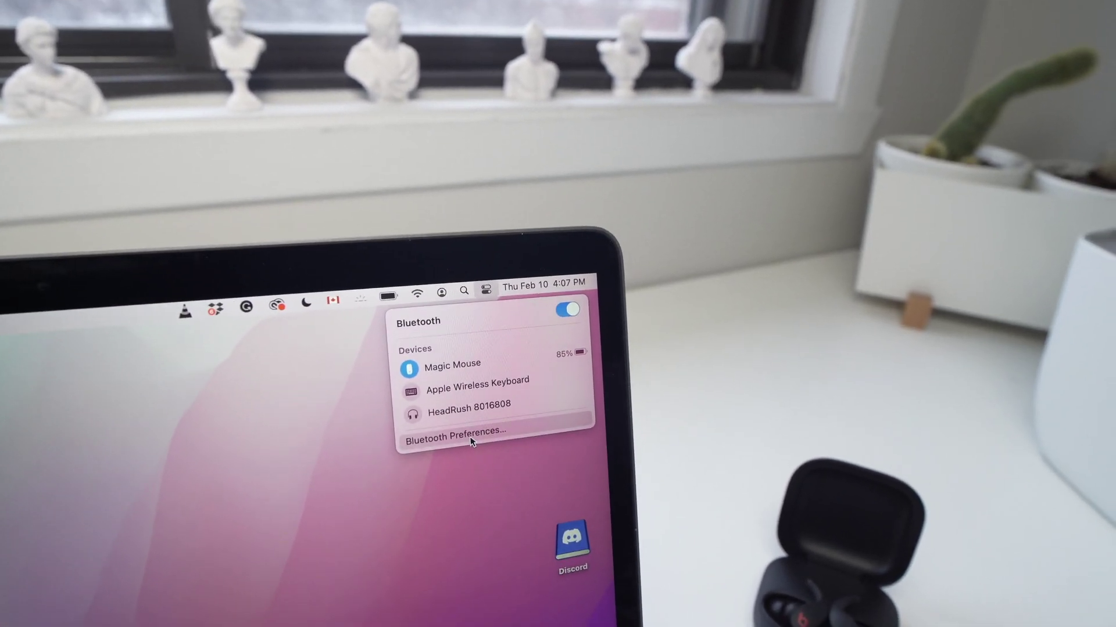
Step: Open the full Bluetooth pane via Bluetooth Preferences…, with Beats Fit Pro listed
left_click(471, 438)
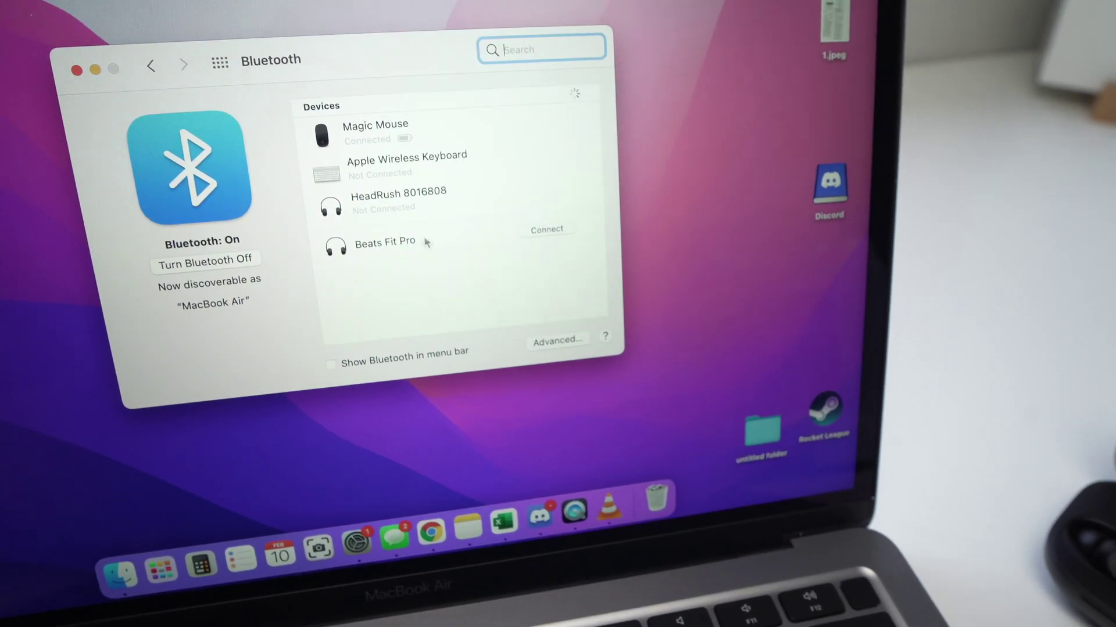
Step: Connect Beats Fit Pro, cancel the Hey Siri prompt, and select its Connected row
left_click(557, 229)
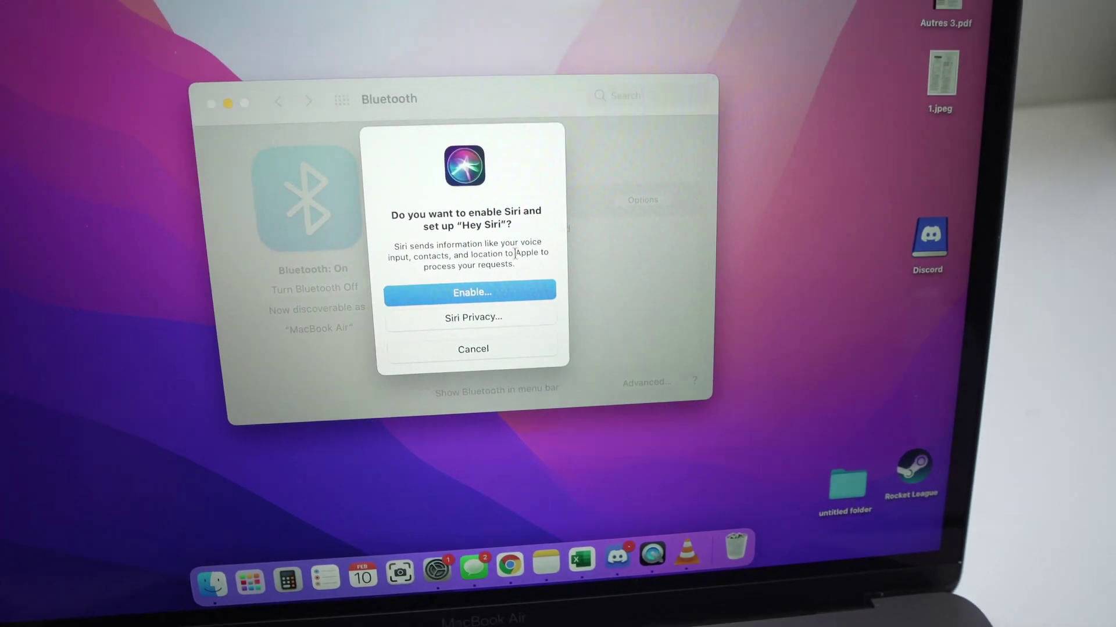
left_click(478, 359)
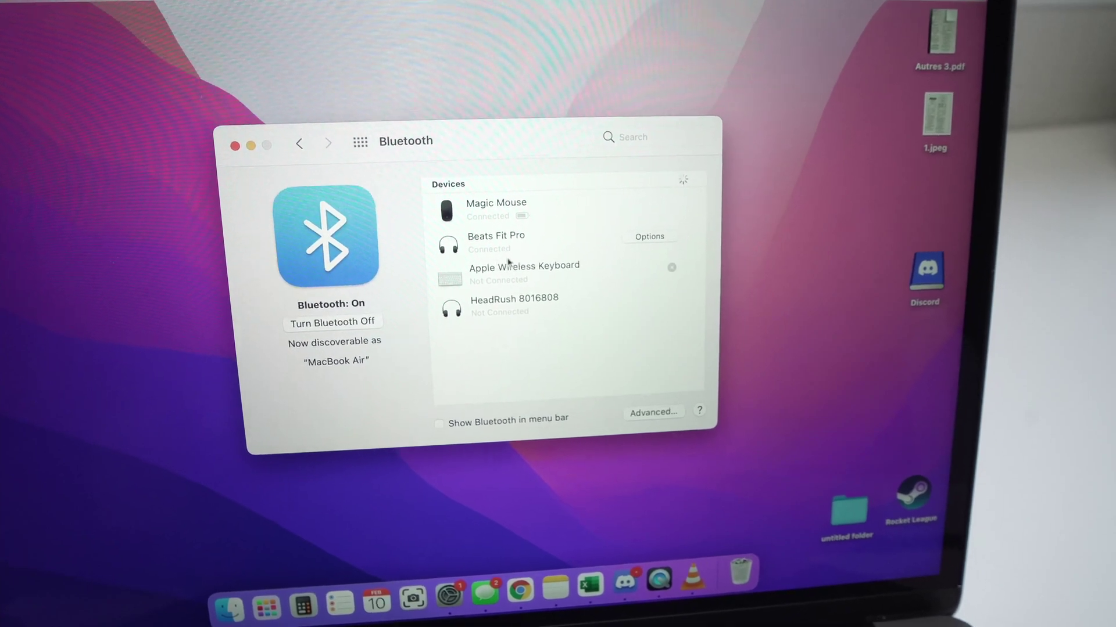
left_click(506, 253)
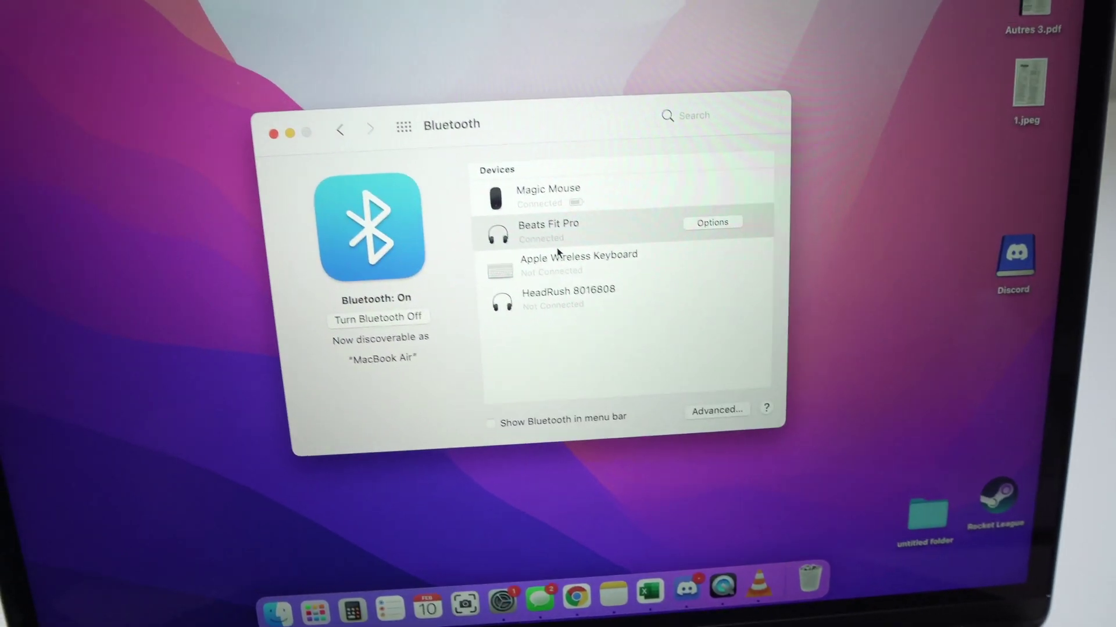